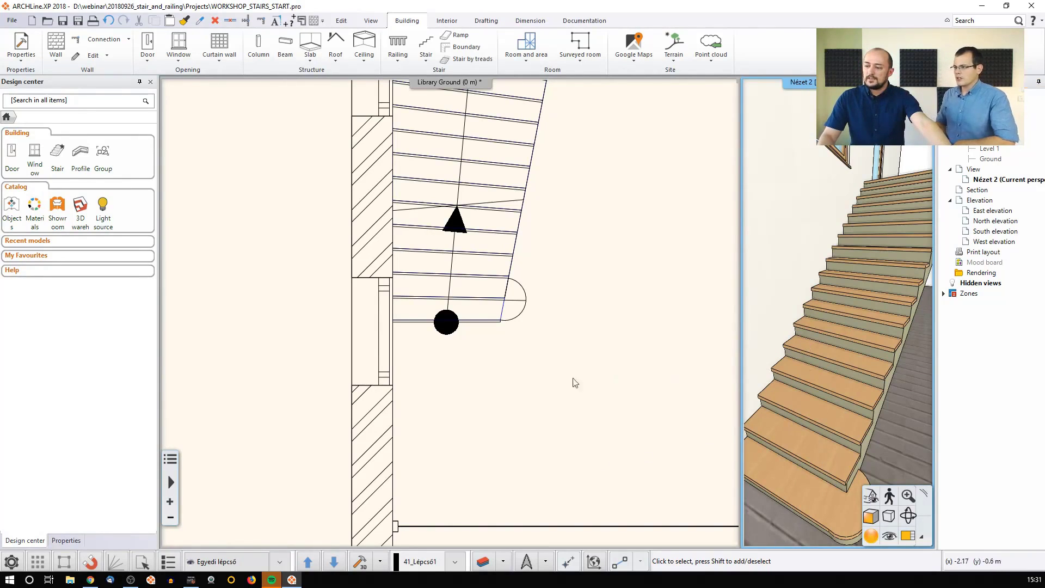
# Examine the Ground and Level 1 floor plans and the upper floor in the 3D view
pyautogui.click(561, 318)
pyautogui.scroll(-2, 568, 316)
pyautogui.scroll(-3, 567, 316)
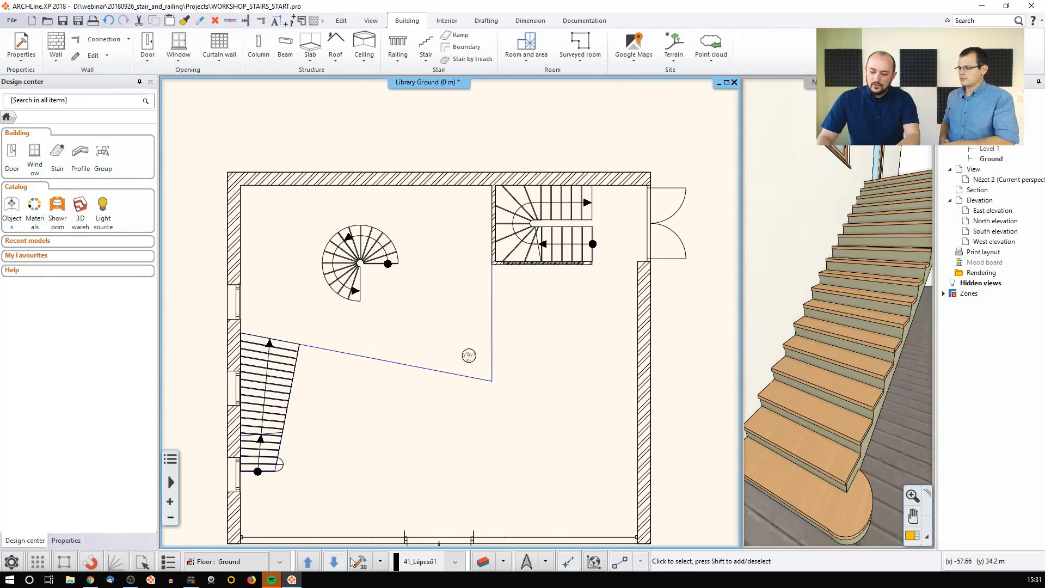
pyautogui.click(319, 560)
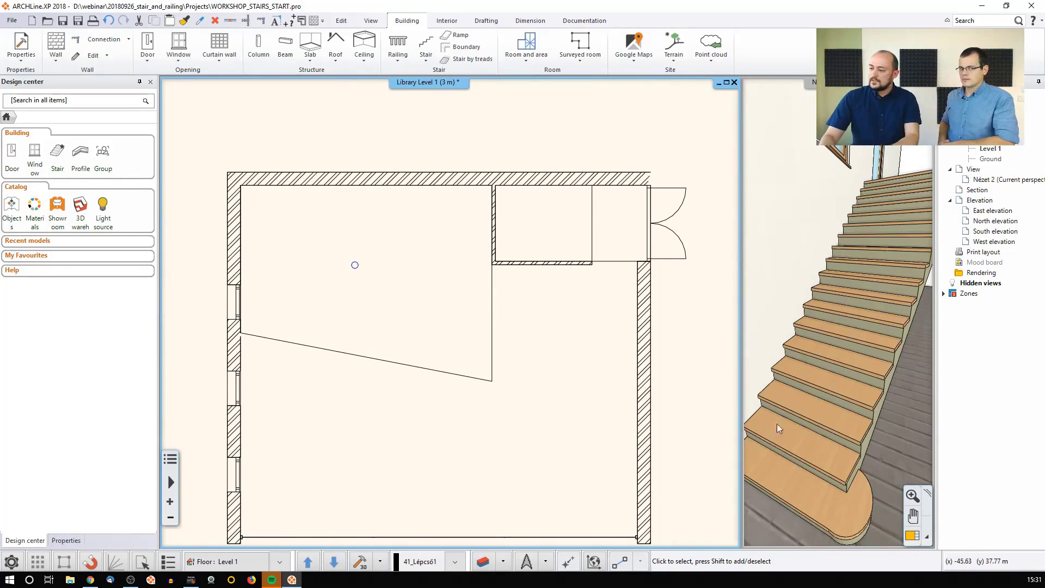
pyautogui.click(805, 403)
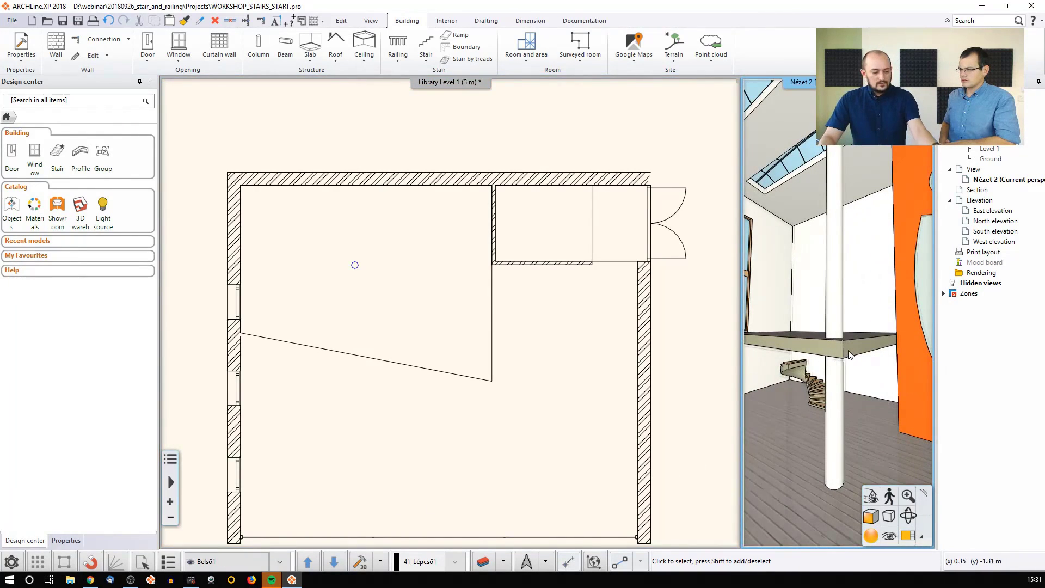
pyautogui.moveTo(874, 354); pyautogui.dragTo(833, 399, button='middle')
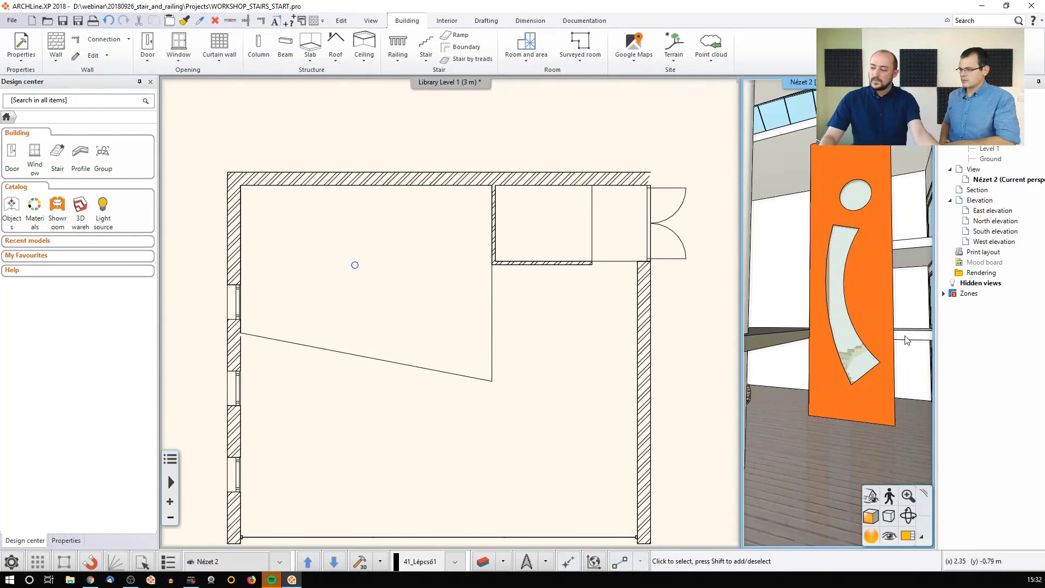
pyautogui.click(523, 340)
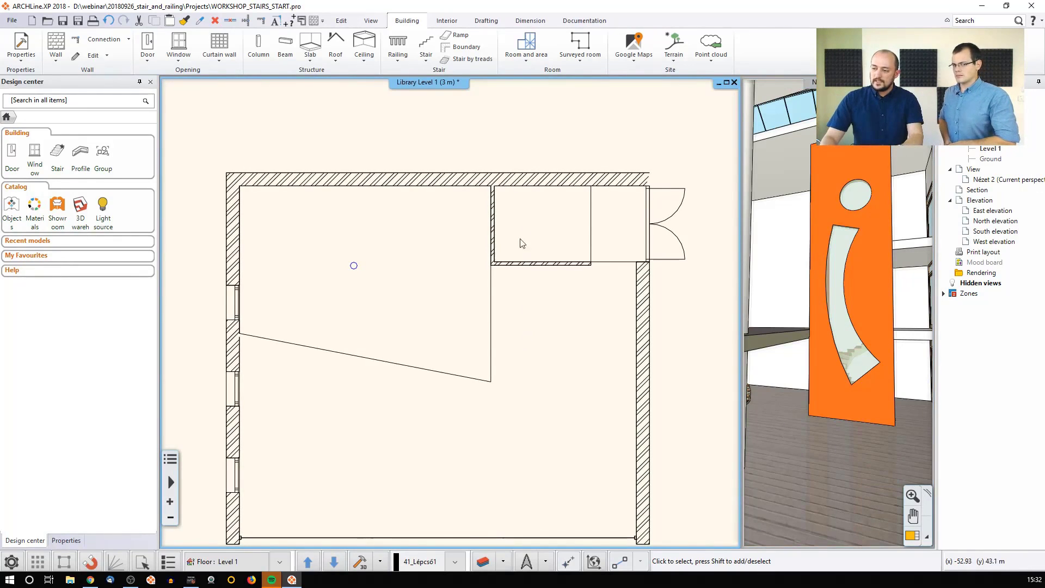
# Copy the U-shaped stair in the upper right corner of the Ground floor plan to Level 1
pyautogui.press('pagedown')
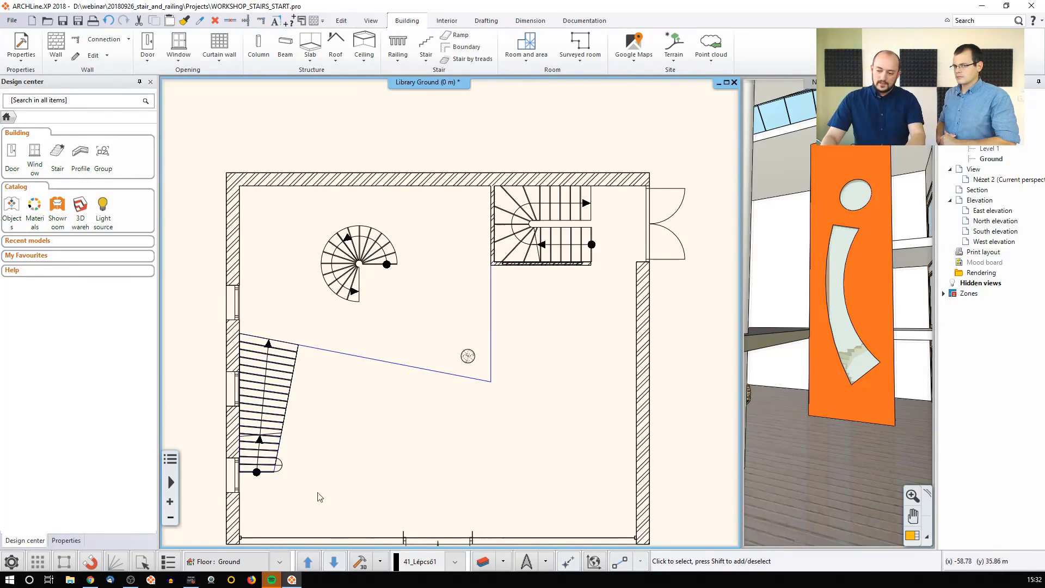
pyautogui.click(522, 236)
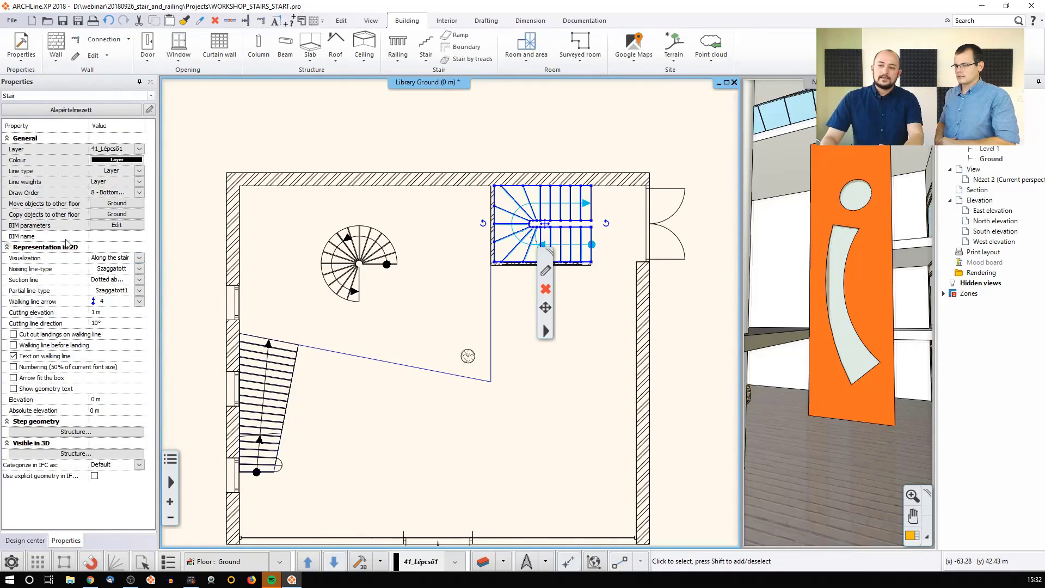
pyautogui.click(103, 216)
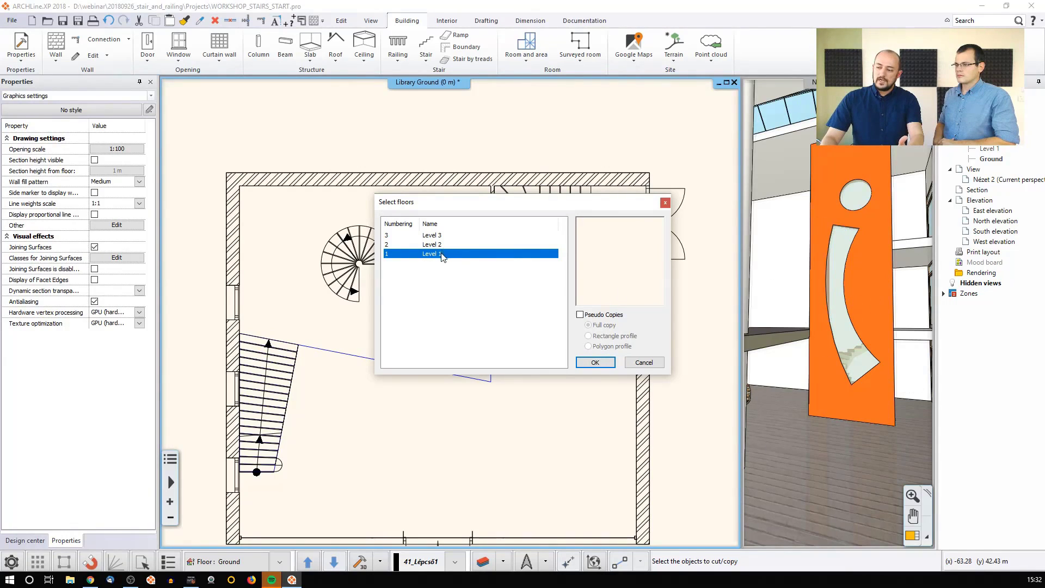
pyautogui.click(584, 363)
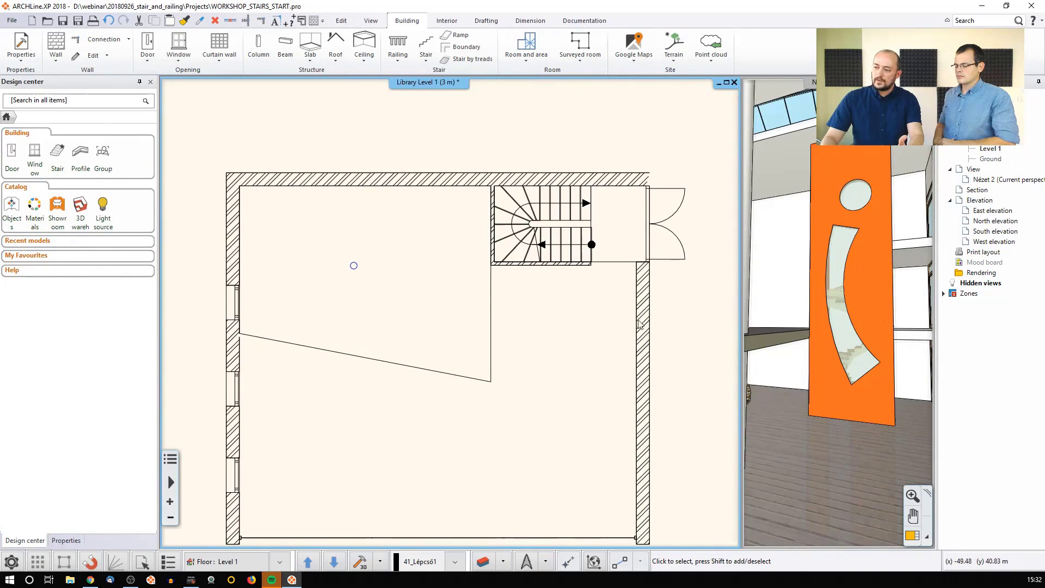
# Copy the U-shaped stair from Level 1 to Level 2
pyautogui.click(308, 563)
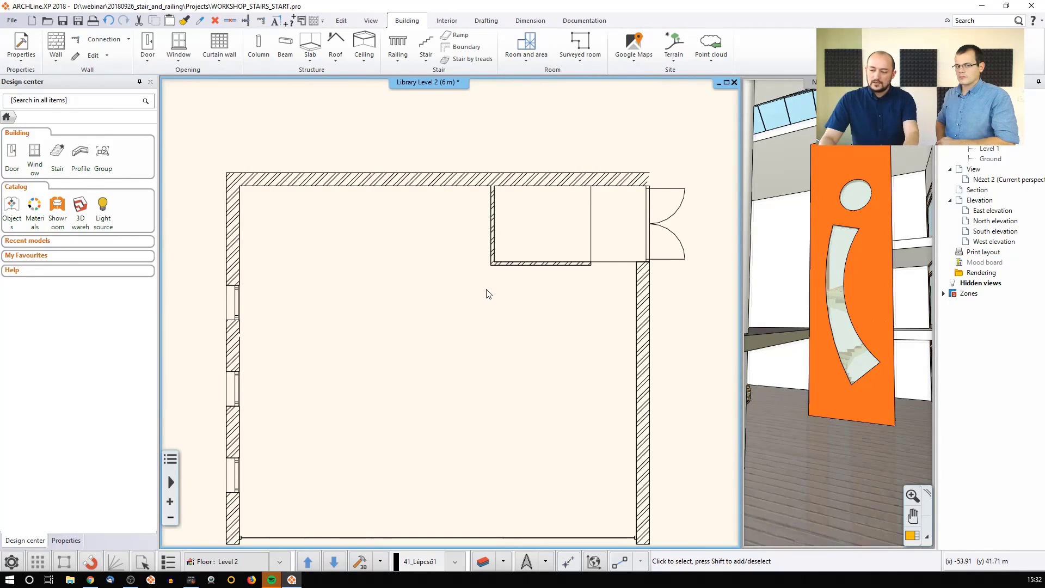
pyautogui.press('pagedown')
pyautogui.click(519, 237)
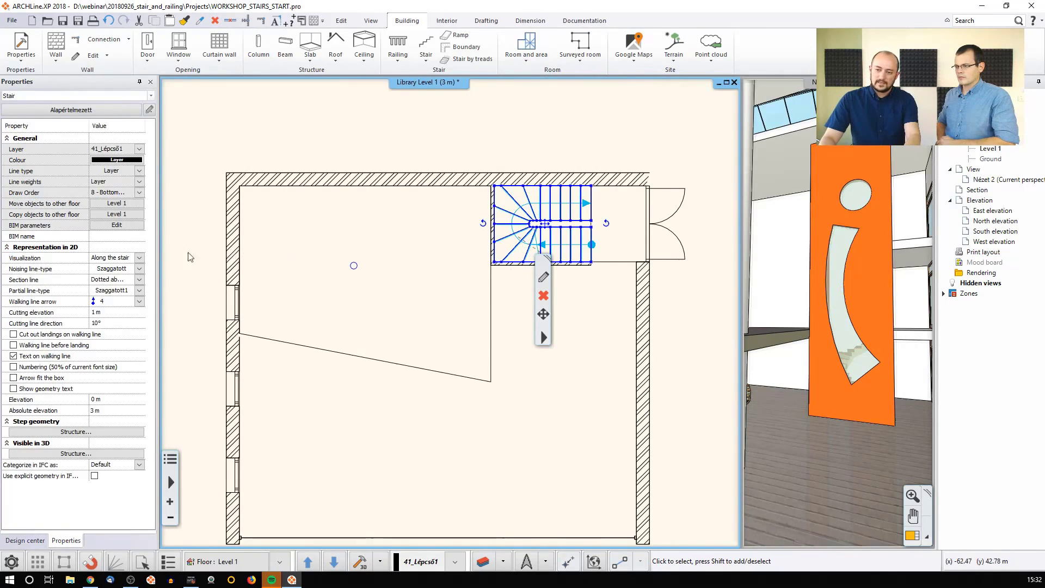
pyautogui.click(110, 216)
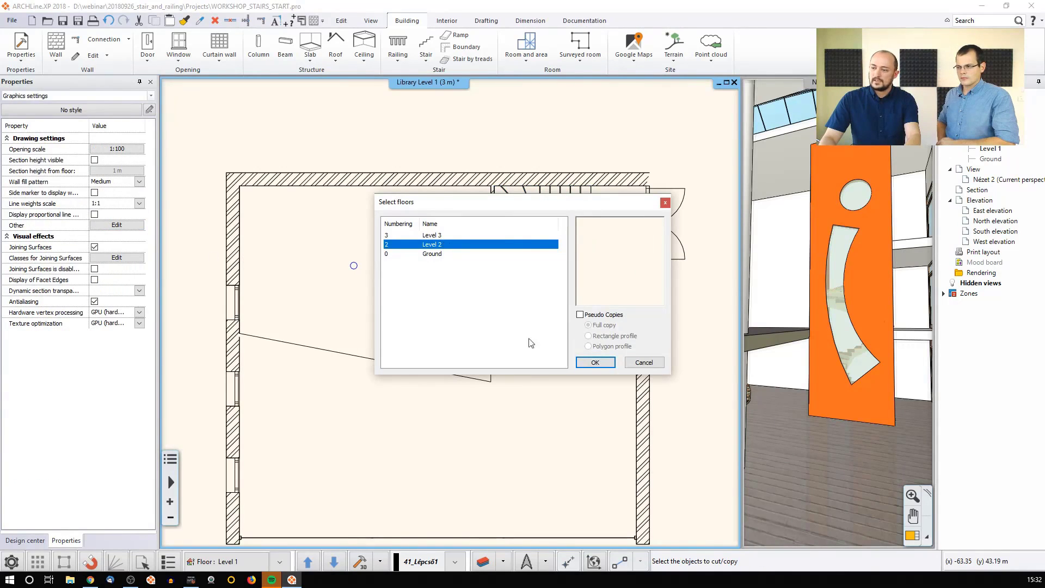
pyautogui.click(585, 363)
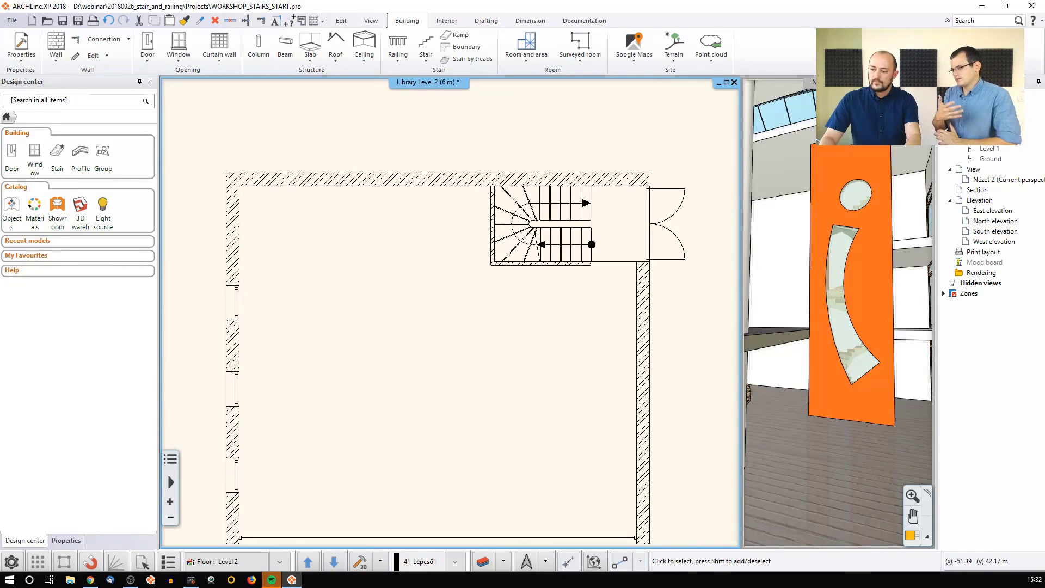
# Turn off 3D creation in the support settings of the U-shaped stair on Level 2
pyautogui.moveTo(589, 277); pyautogui.dragTo(532, 310, button='middle')
pyautogui.scroll(-1, 532, 310)
pyautogui.scroll(3, 521, 290)
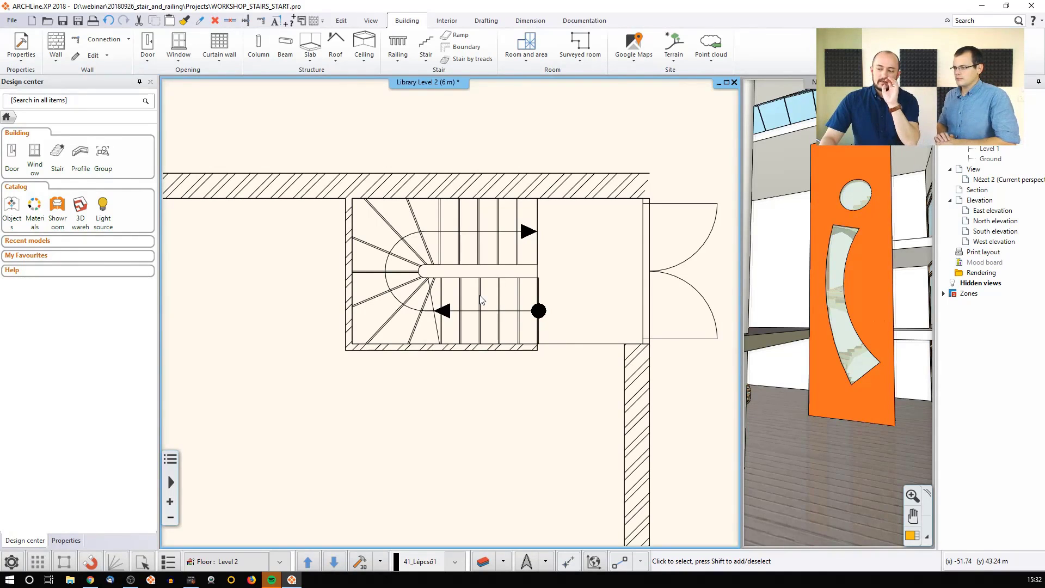
pyautogui.click(481, 300)
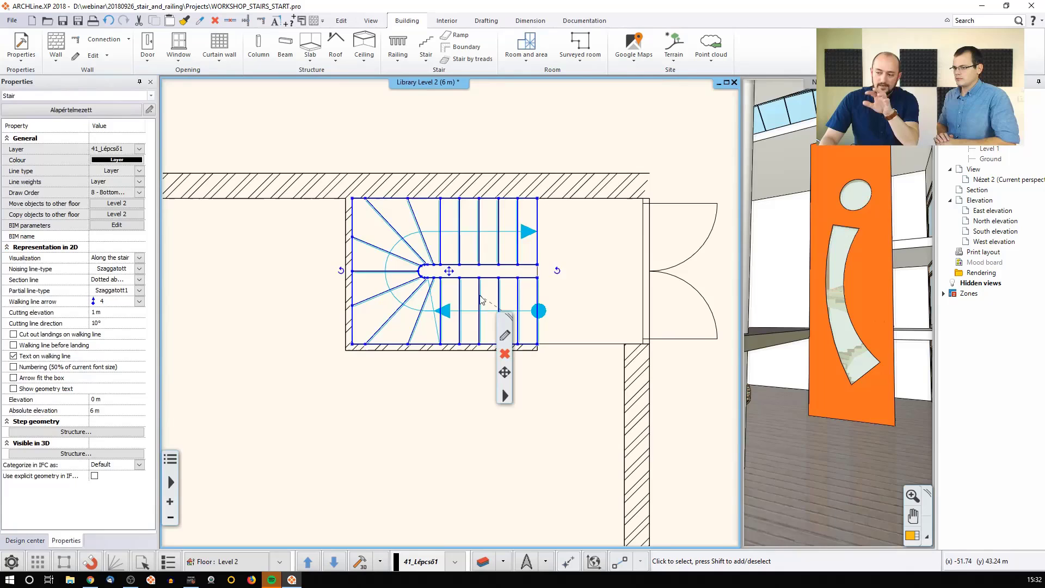
pyautogui.click(505, 337)
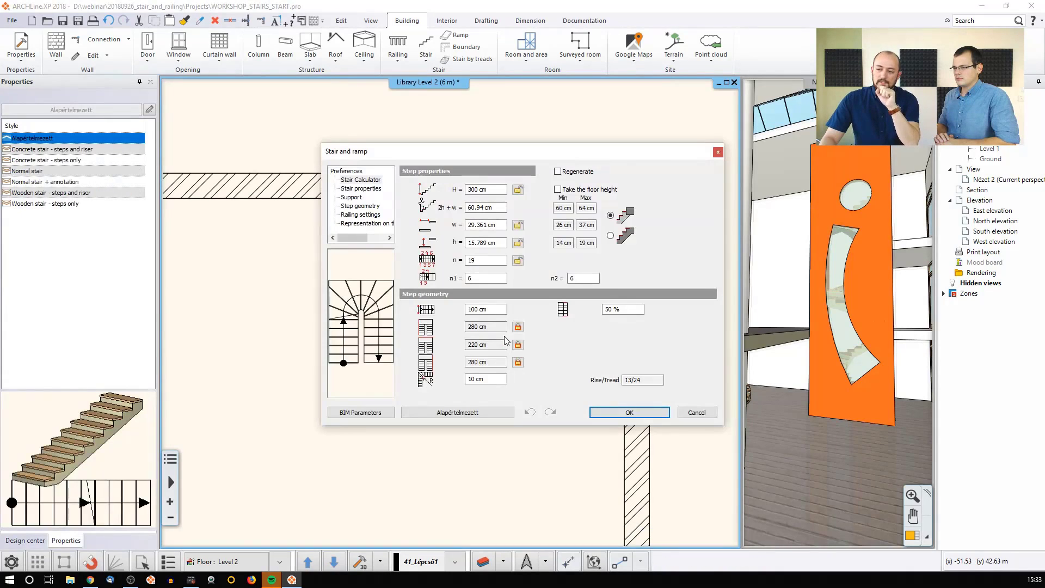
pyautogui.click(351, 198)
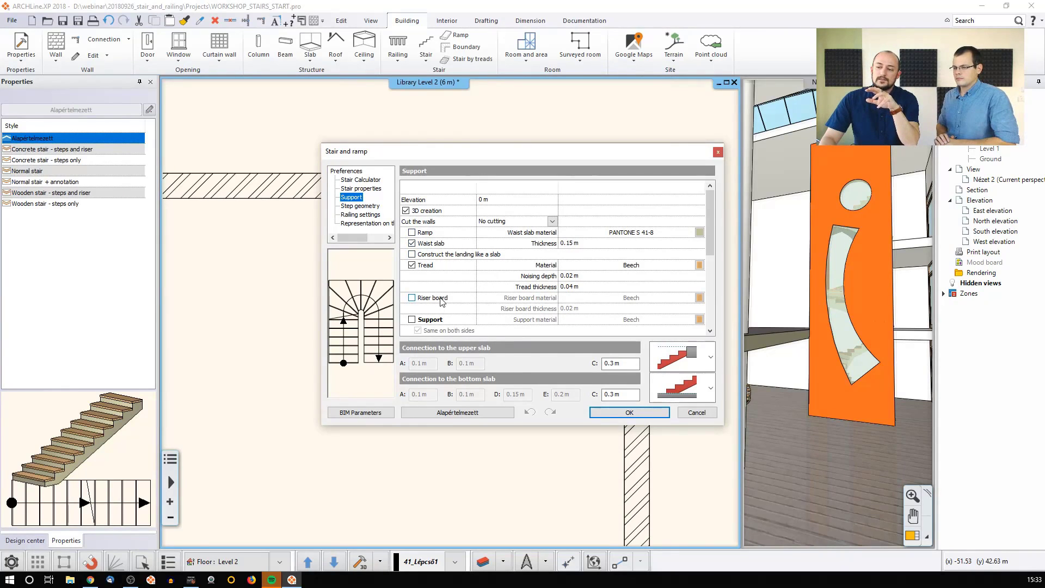
pyautogui.click(406, 211)
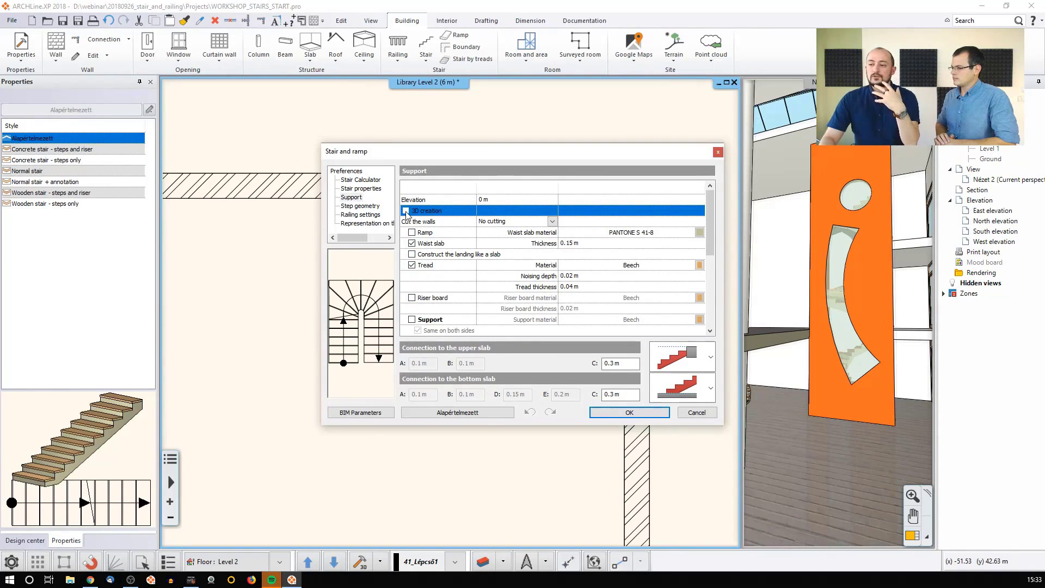
pyautogui.click(597, 413)
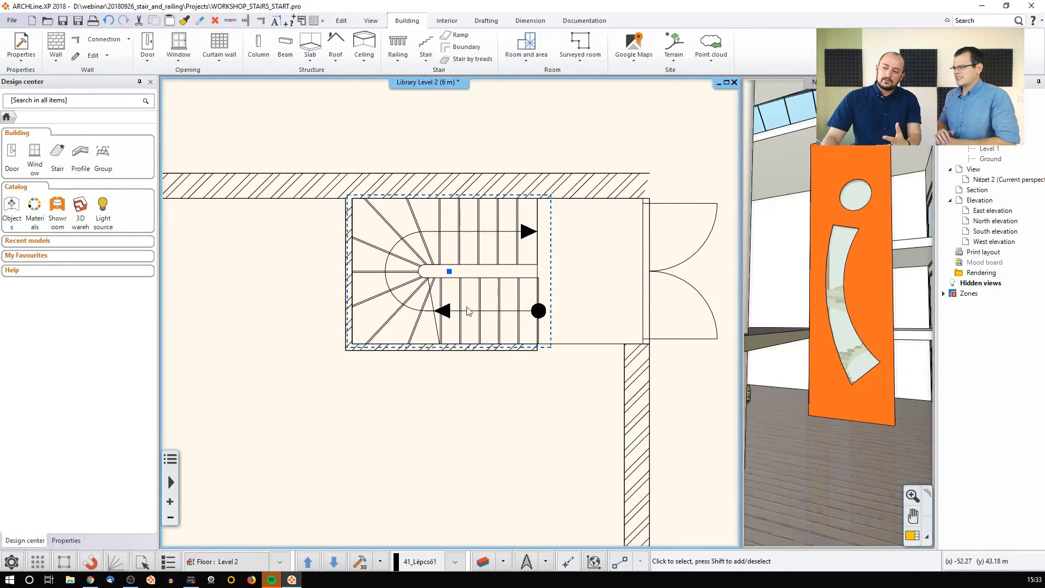
# Set the Level 2 stair's plan representation to "No section line" in its stair properties
pyautogui.click(461, 252)
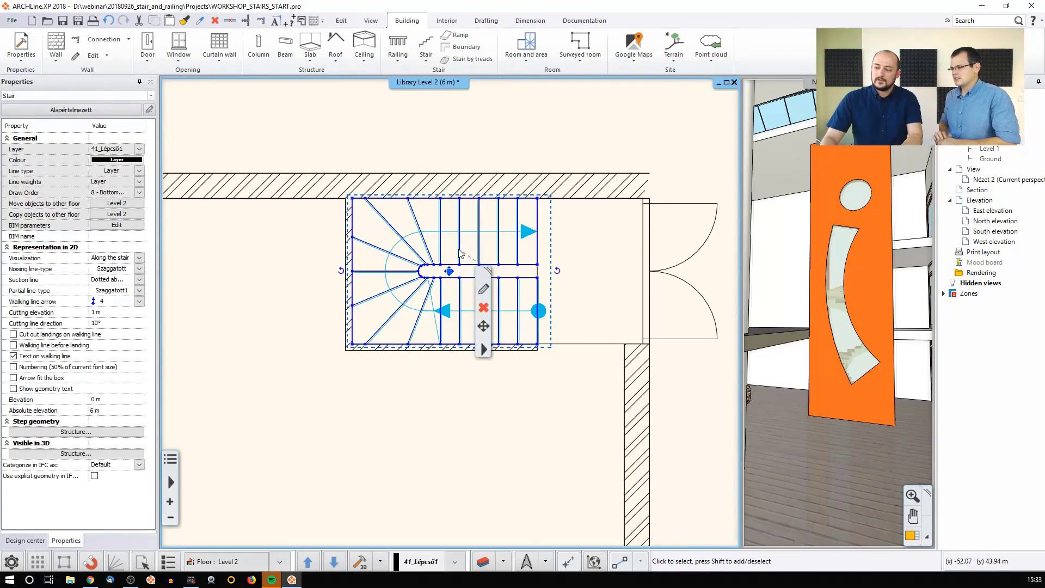
pyautogui.click(484, 293)
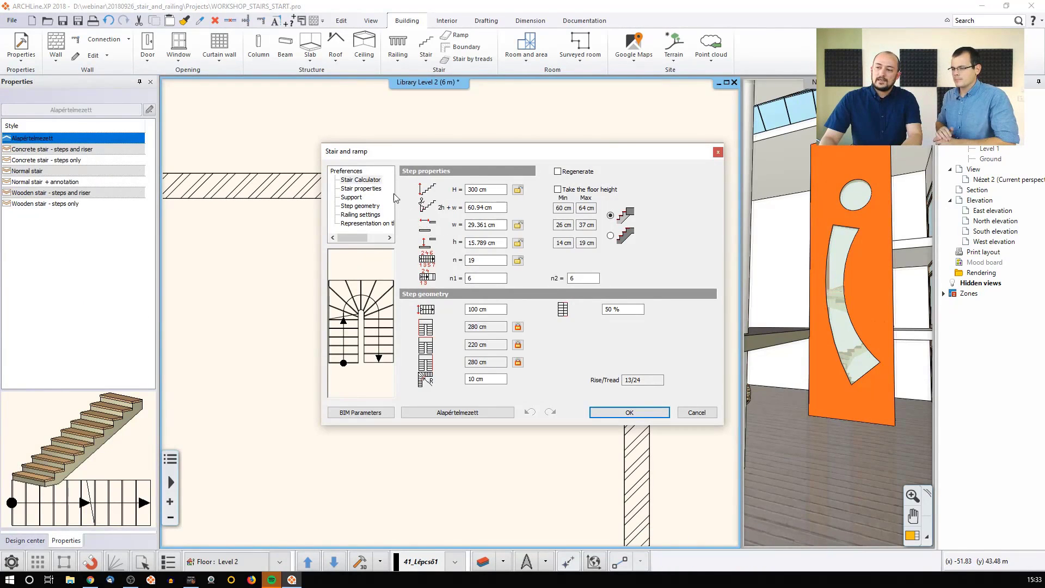
pyautogui.click(361, 189)
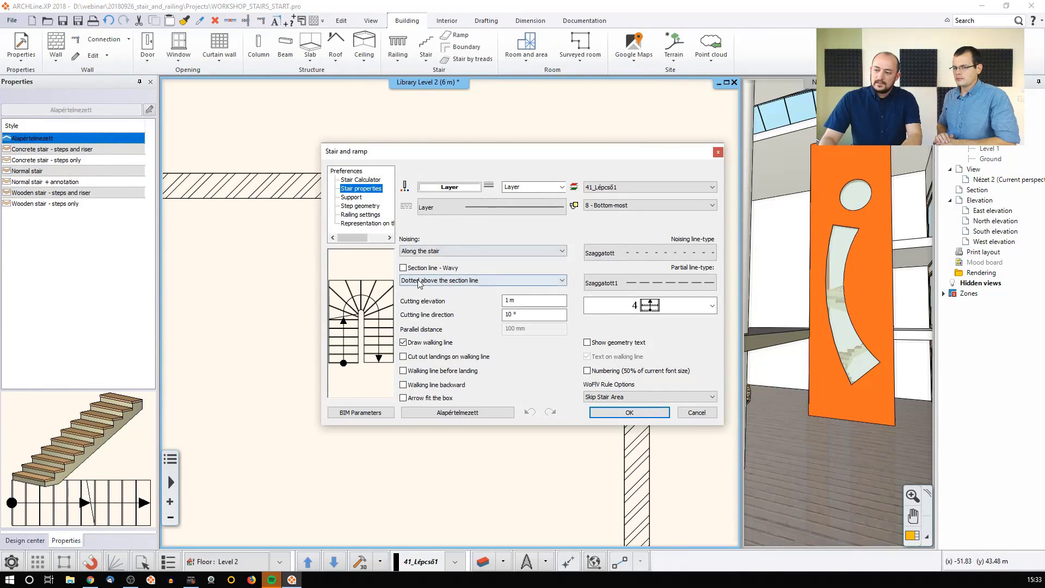
pyautogui.click(441, 283)
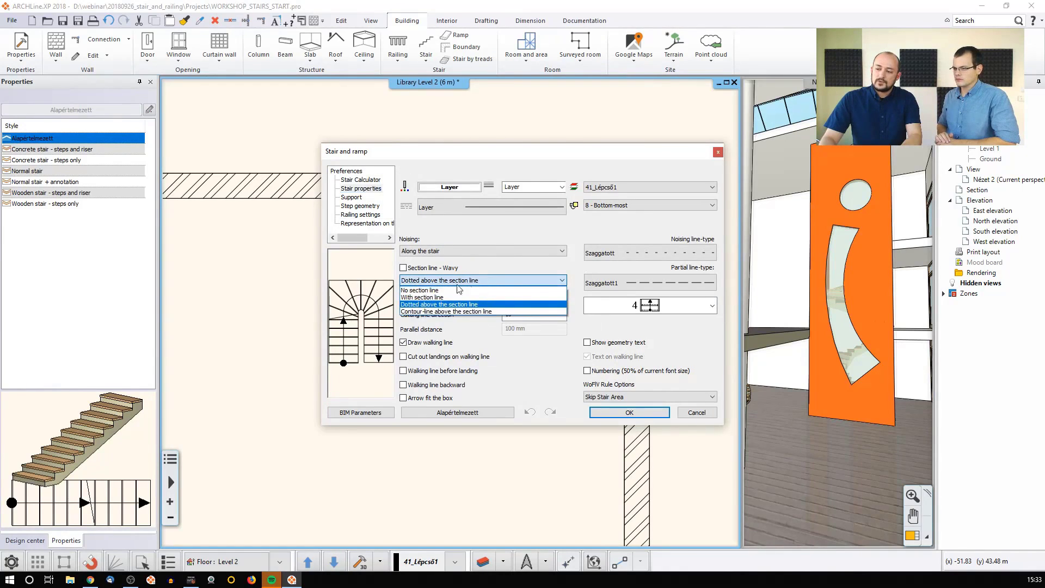
pyautogui.click(440, 291)
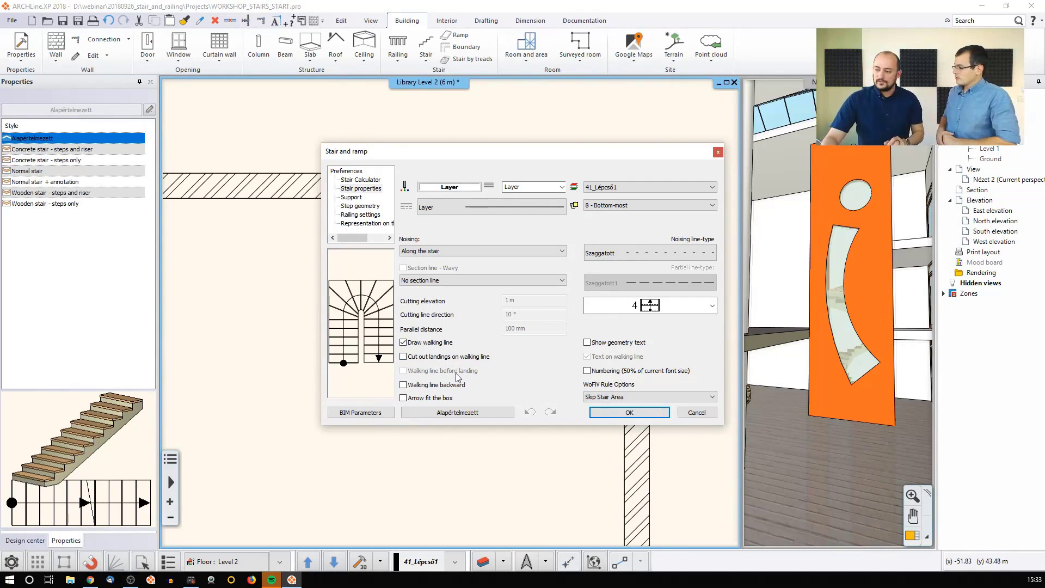
# Try showing the geometry text and step numbering on the Level 2 stair symbol, and turn both off again
pyautogui.click(587, 343)
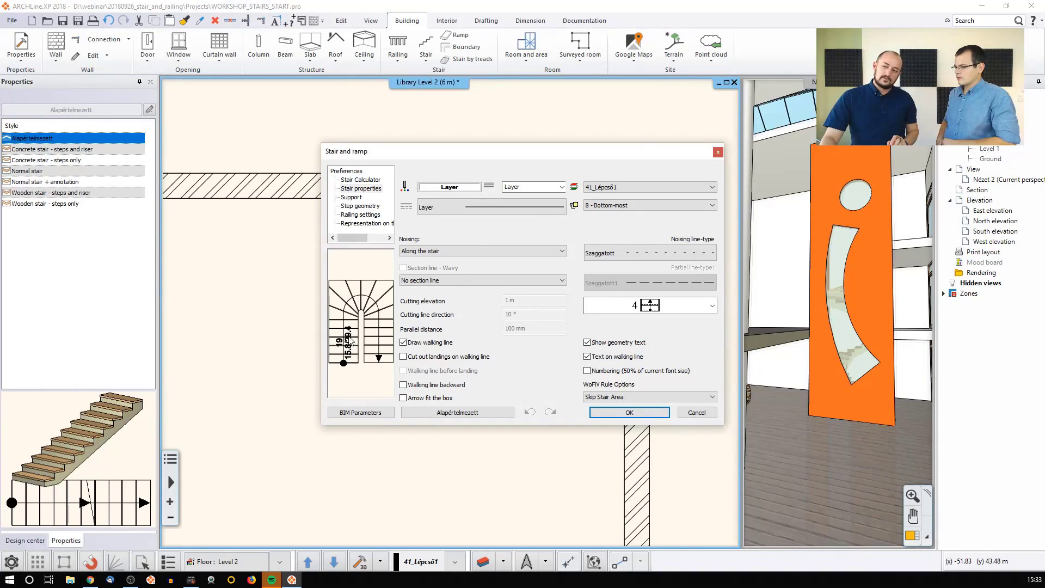
pyautogui.click(363, 182)
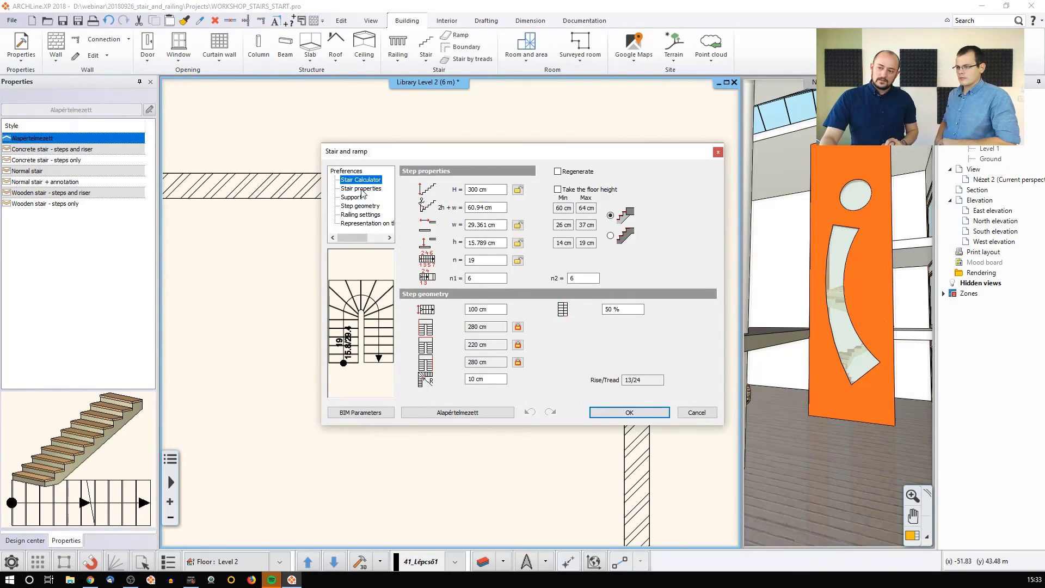
pyautogui.click(362, 189)
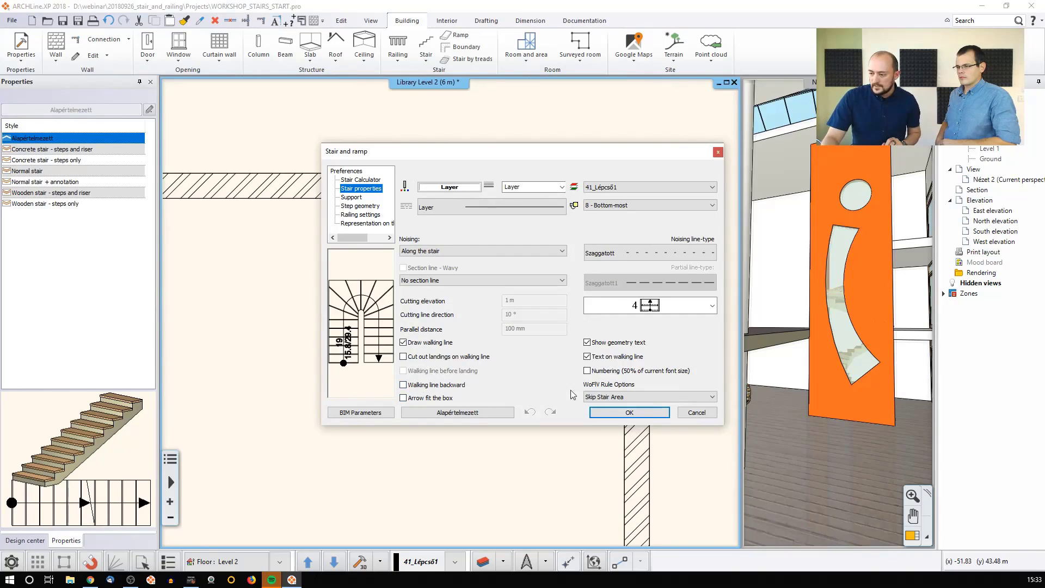
pyautogui.click(588, 372)
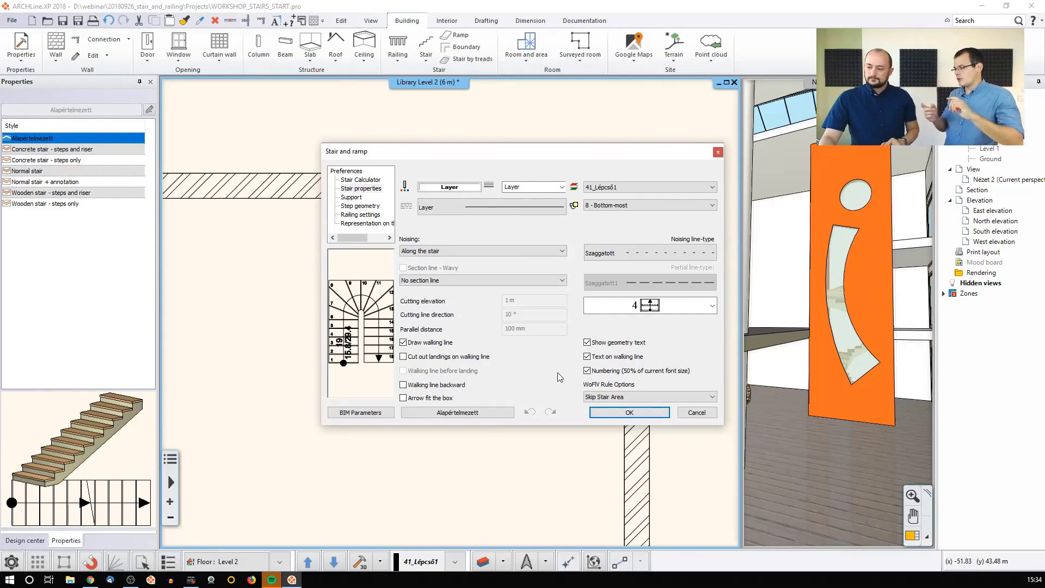
pyautogui.click(587, 370)
pyautogui.click(587, 342)
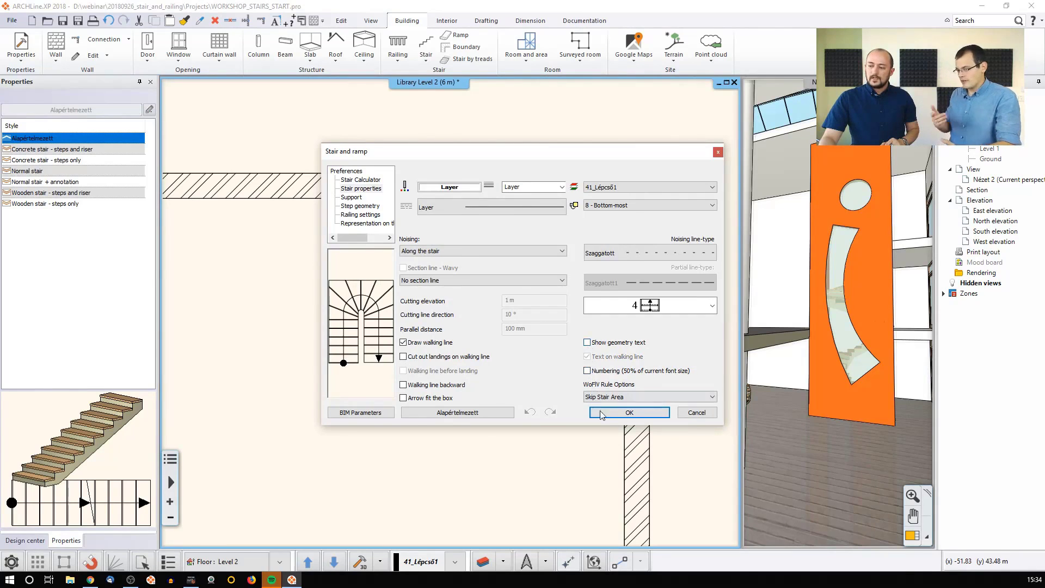
# Apply the changed stair properties to the Level 2 stair and deselect it
pyautogui.click(603, 414)
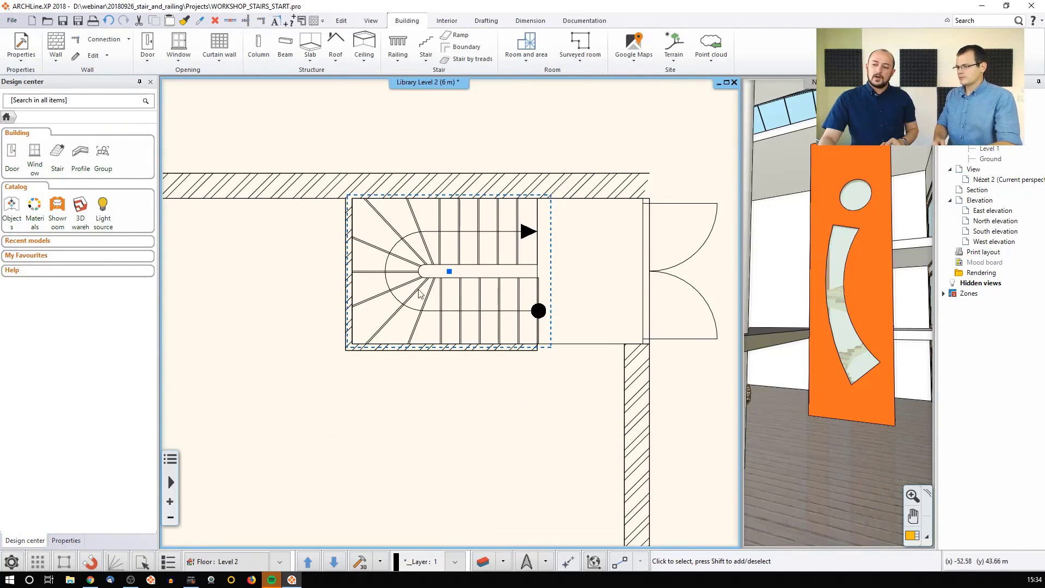
pyautogui.click(381, 391)
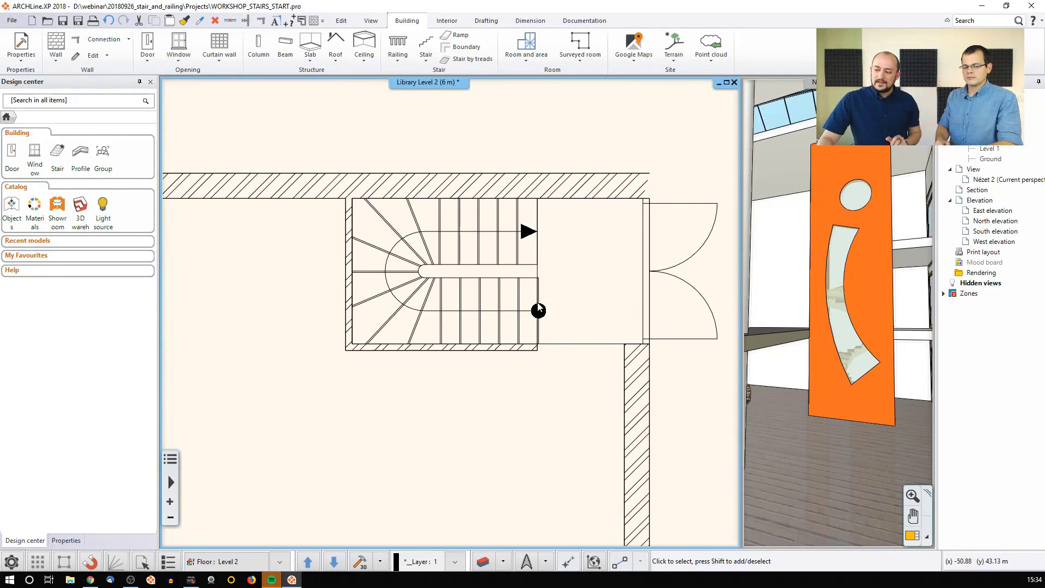
# Convert the Level 2 stair's floor-plan symbol into a freely editable group using Edit stair symbol components
pyautogui.click(449, 304)
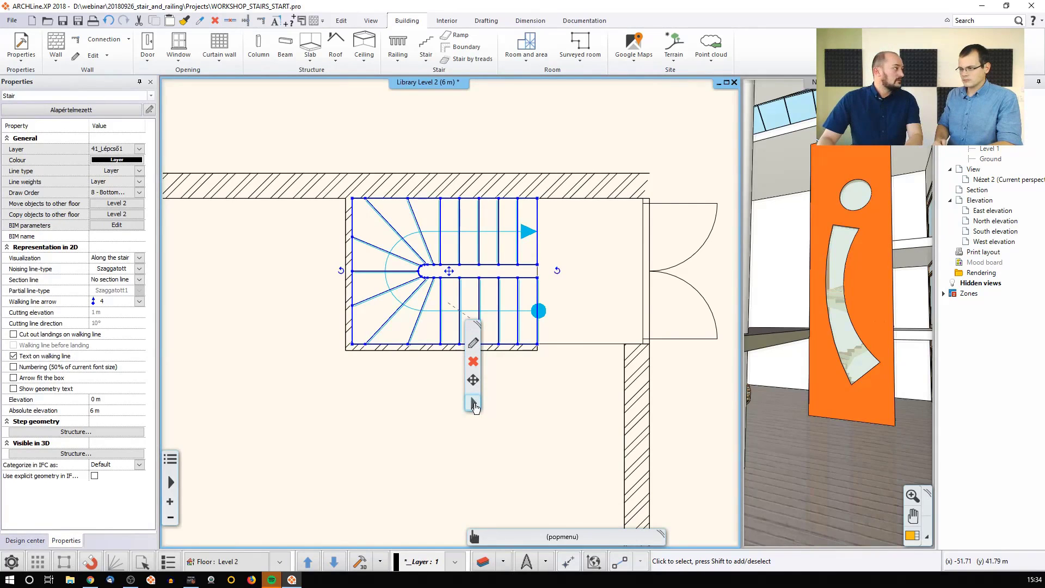
pyautogui.click(474, 406)
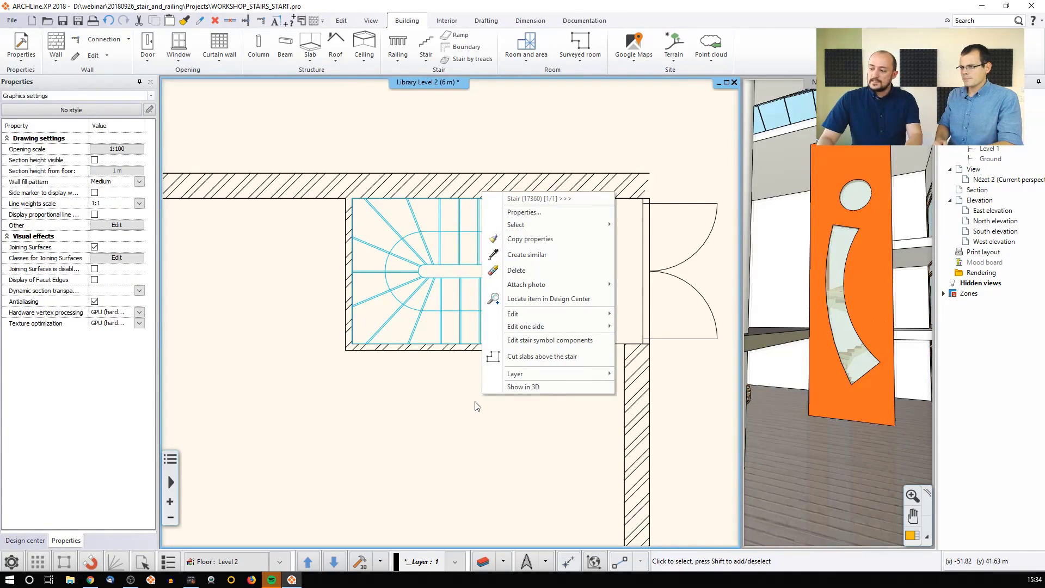
pyautogui.click(560, 342)
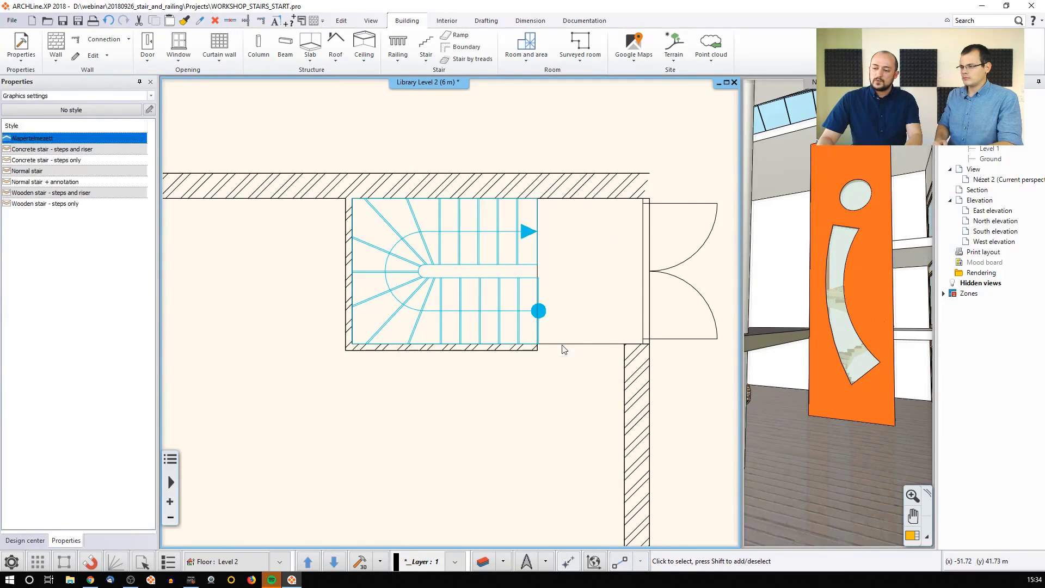
pyautogui.click(481, 313)
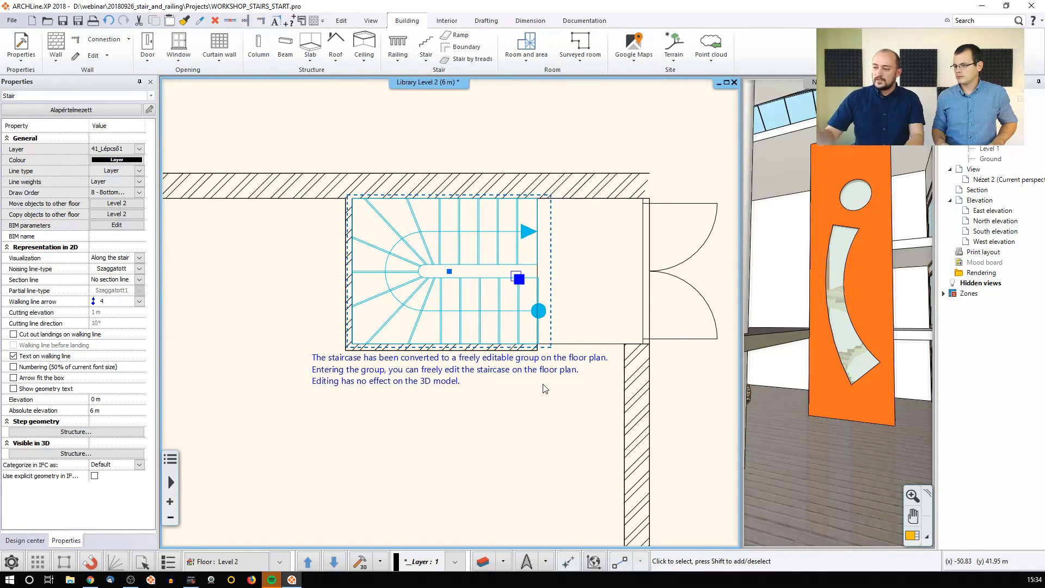
# Open the Level 2 stair's symbol group for editing and delete the solid circle at the start of the walking line
pyautogui.moveTo(519, 278)
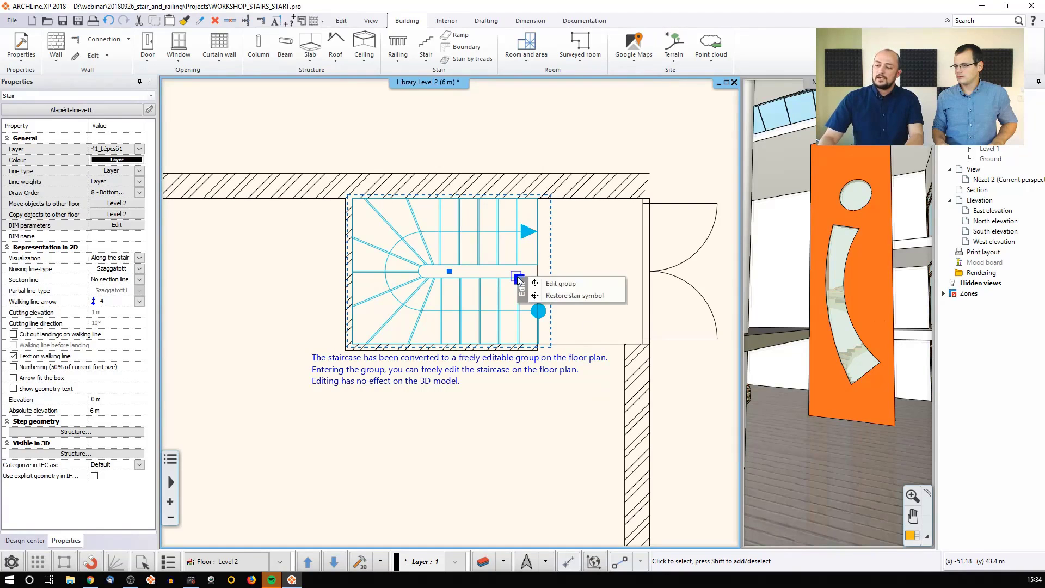
pyautogui.click(559, 283)
pyautogui.scroll(3, 481, 316)
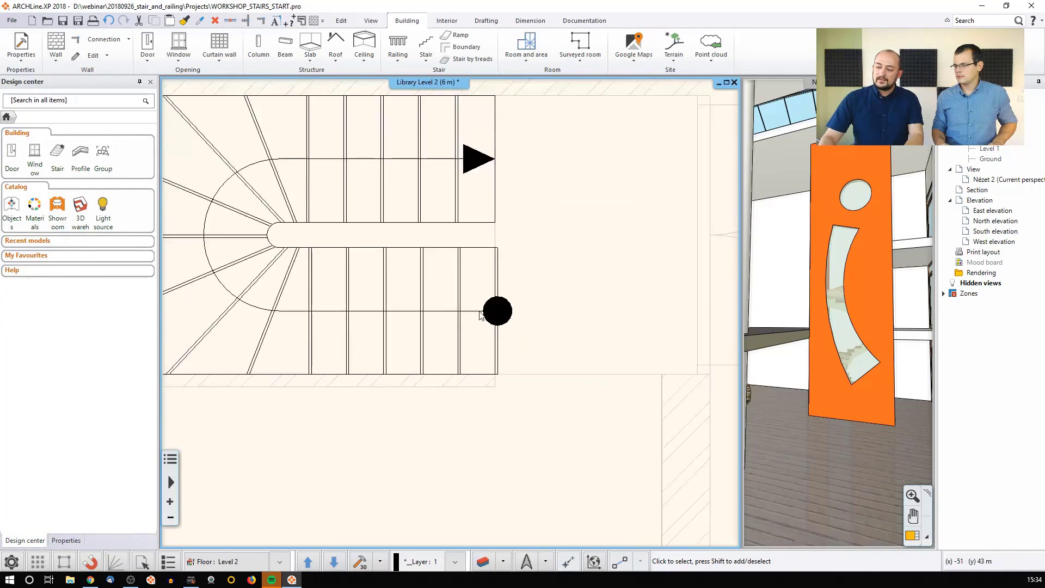
pyautogui.scroll(1, 481, 316)
pyautogui.click(504, 309)
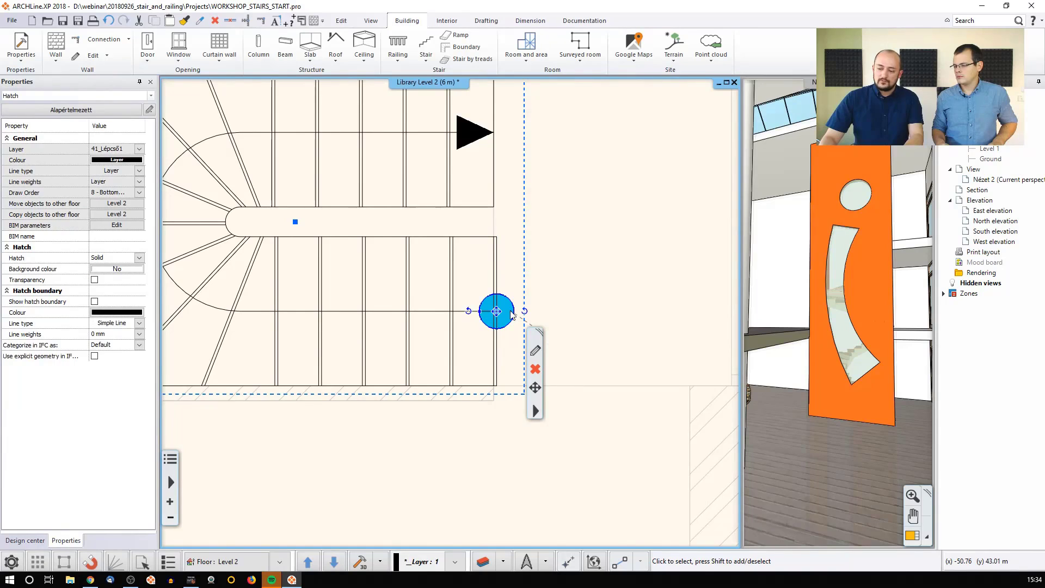
pyautogui.press('Delete')
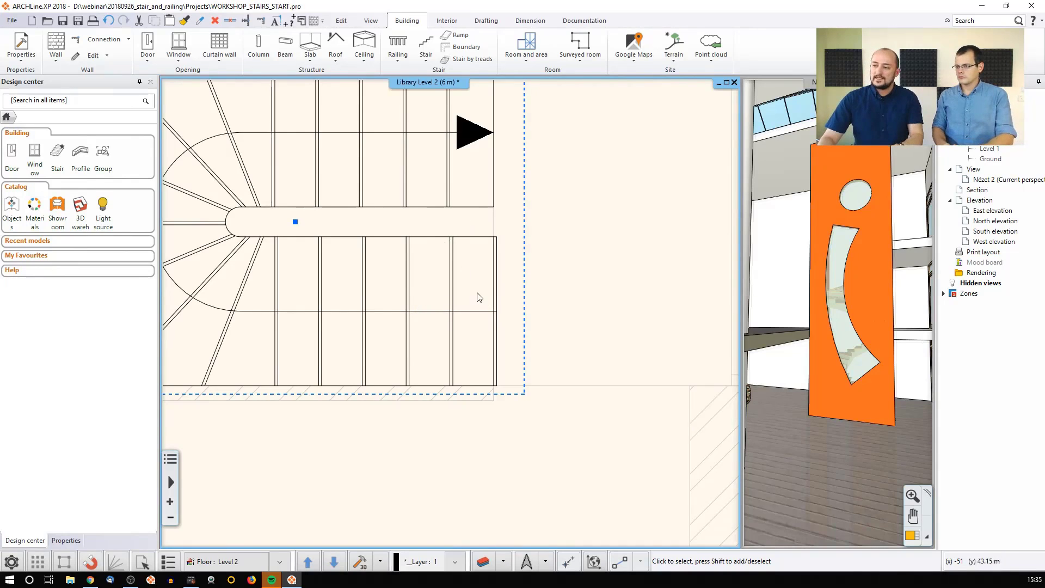
# Close the stair symbol group to return to the full Level 2 floor plan
pyautogui.click(465, 207)
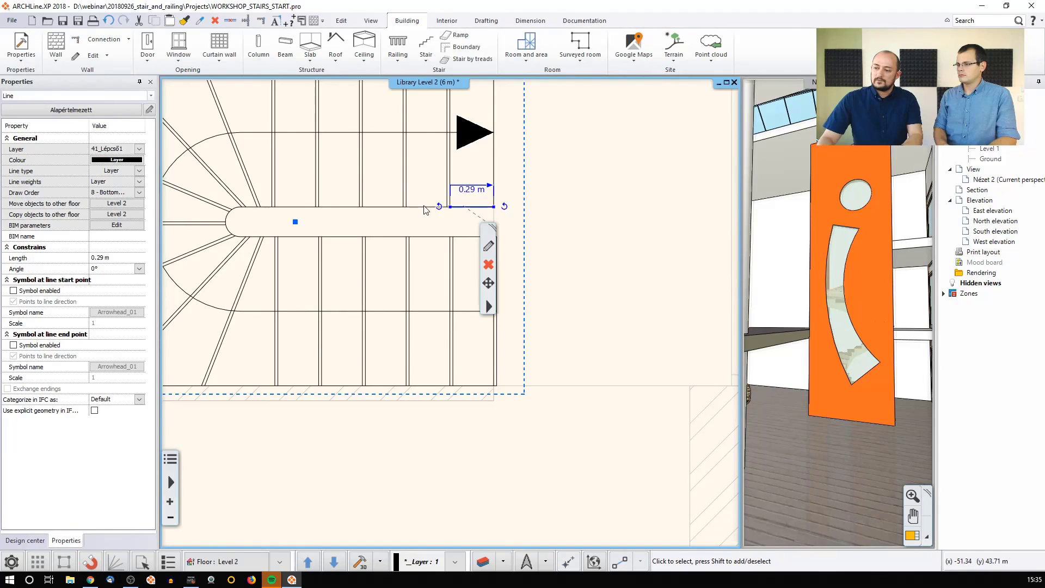
pyautogui.rightClick(425, 211)
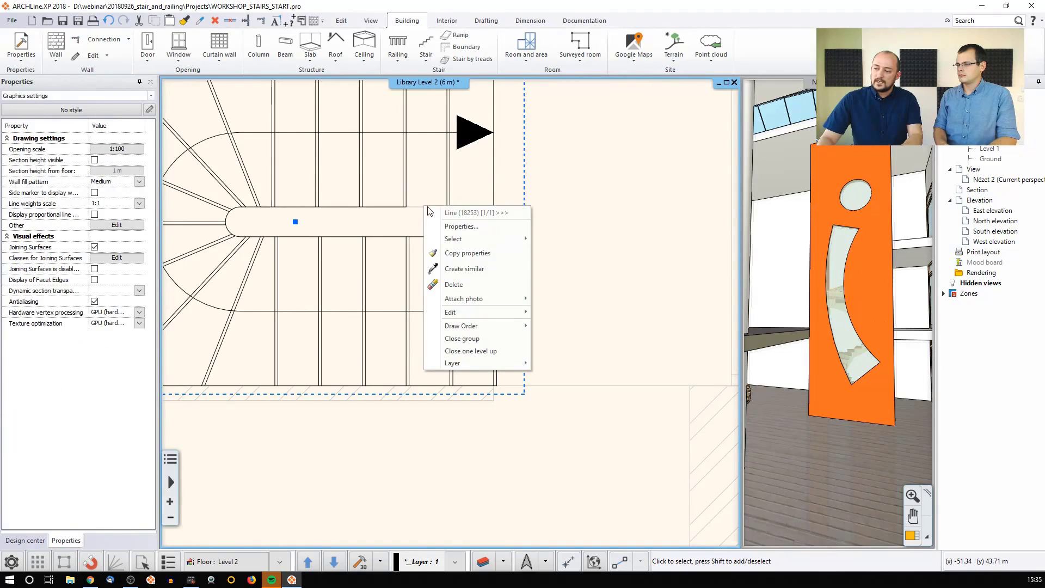
pyautogui.click(463, 340)
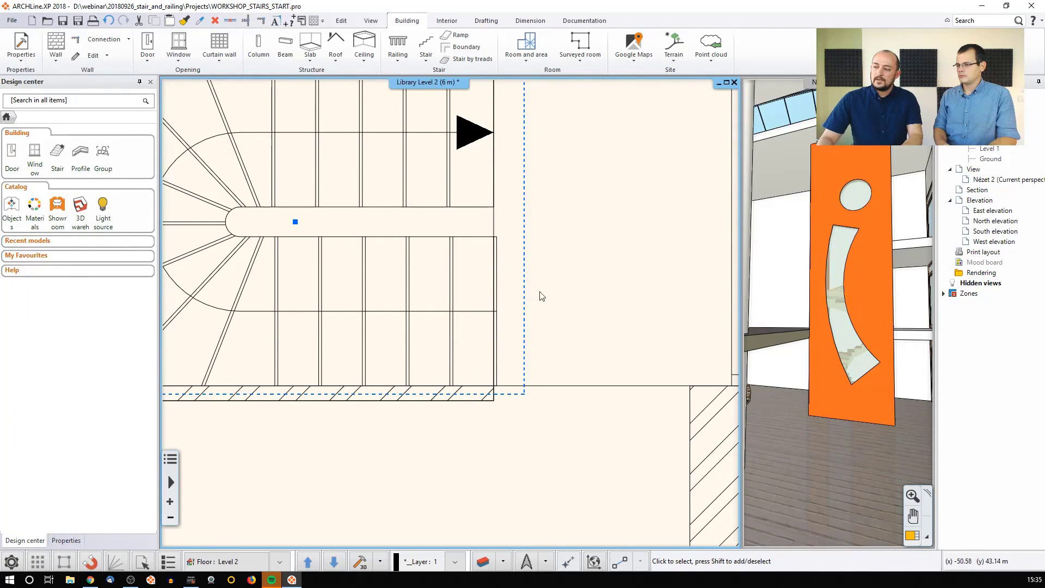
pyautogui.scroll(-3, 550, 296)
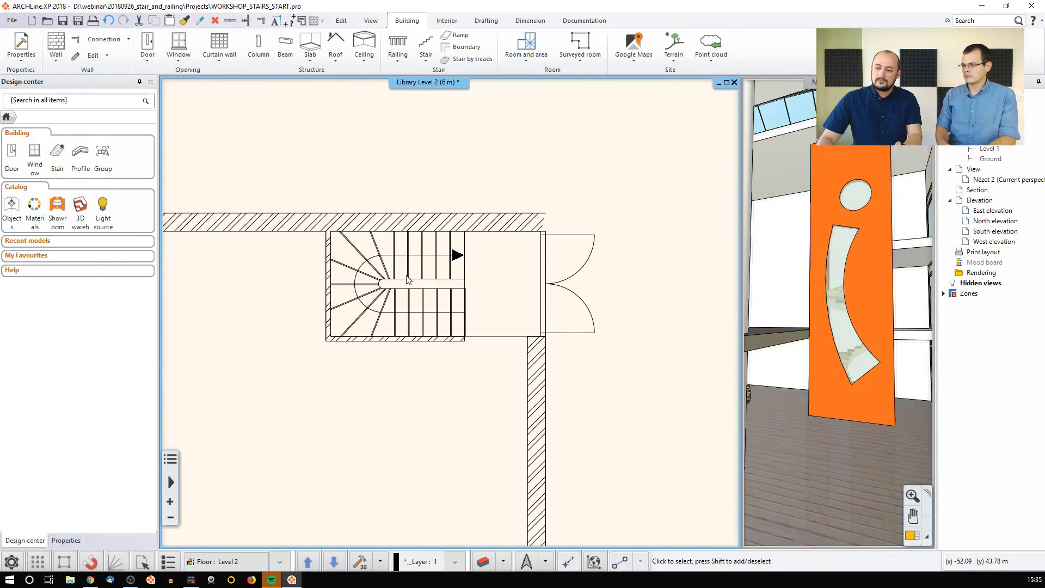
# Restore the Level 2 stair's original plan symbol with Restore stair symbol
pyautogui.click(409, 280)
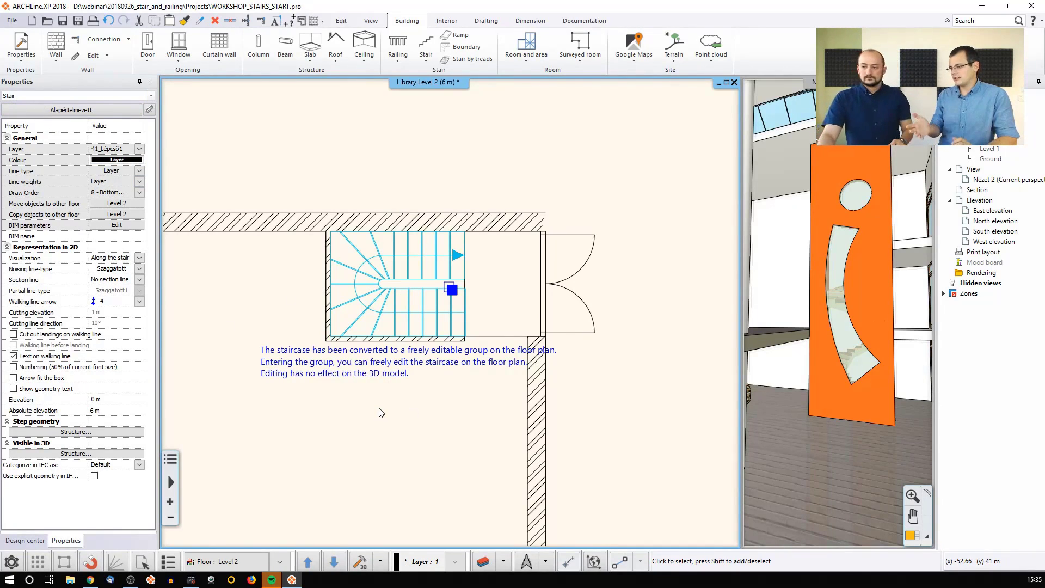
pyautogui.scroll(-1, 382, 412)
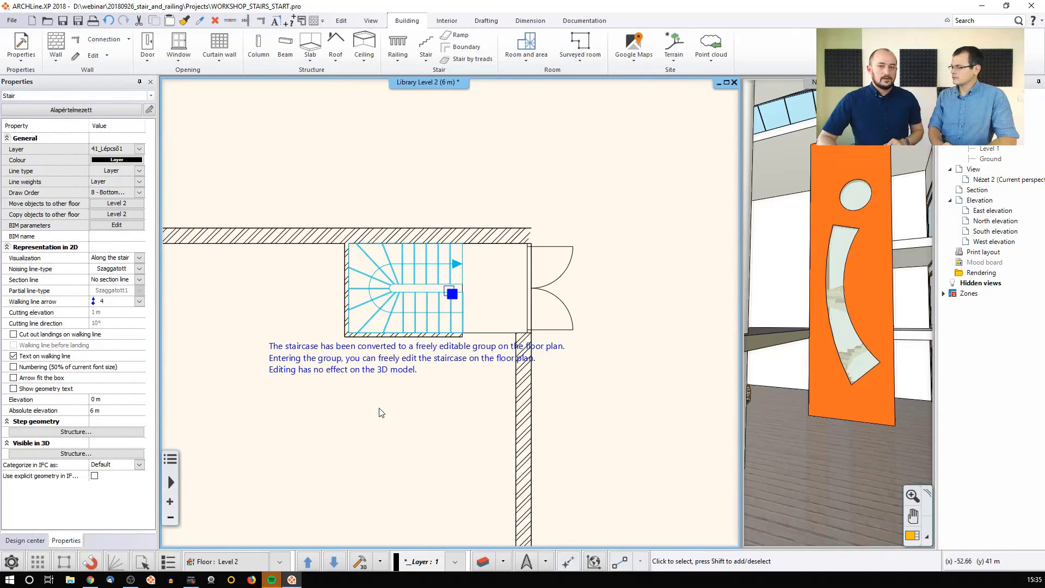
pyautogui.rightClick(395, 312)
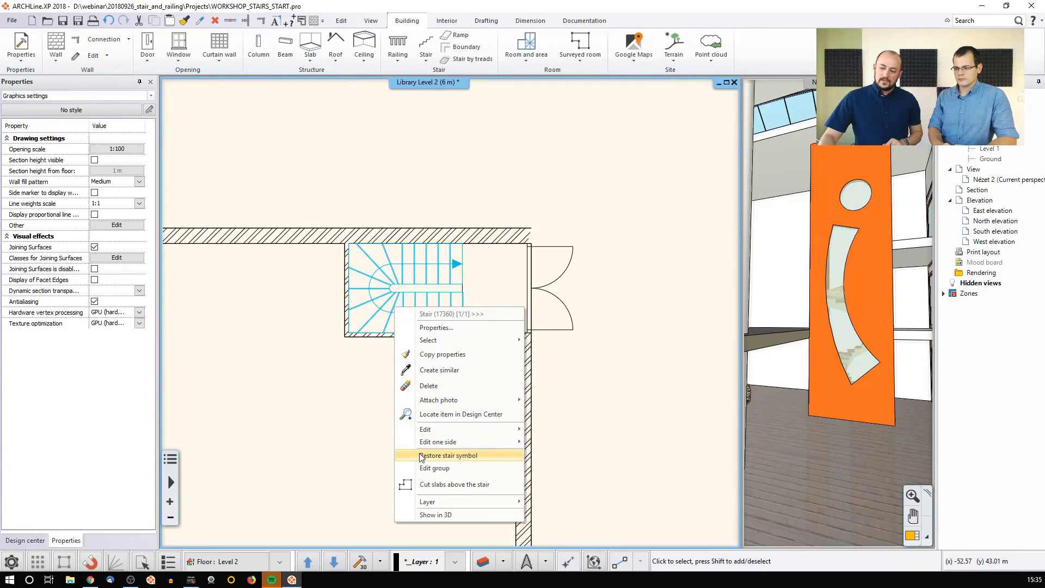
pyautogui.click(470, 462)
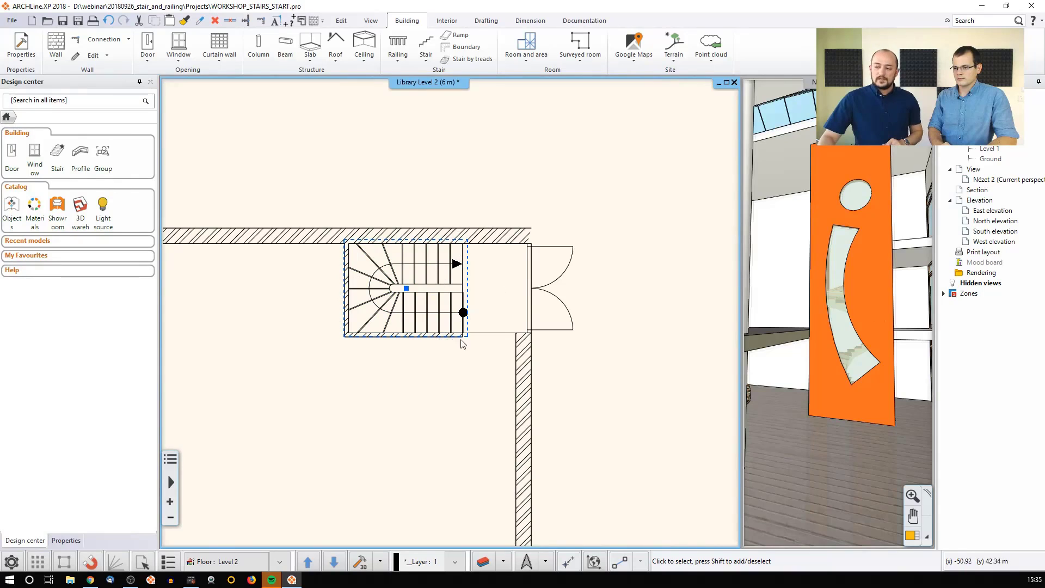